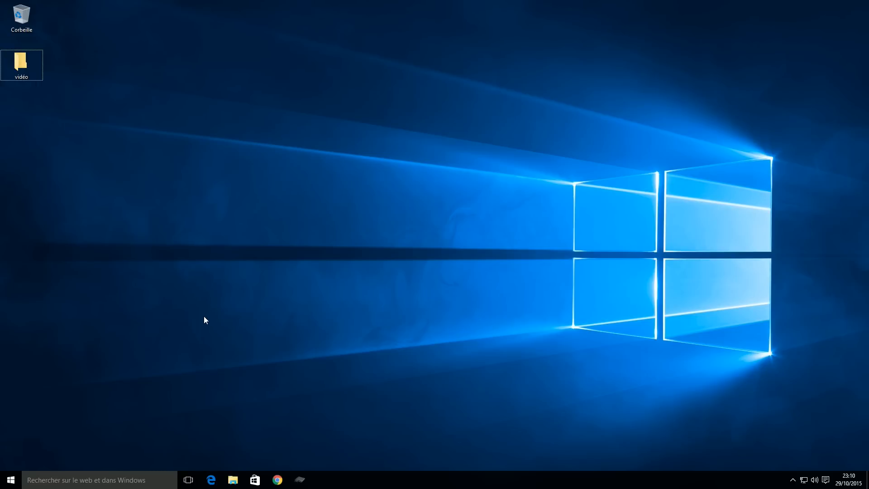
Step: Open Google Chrome and search the web for "ps3 media server"
{"action": "left_click", "coordinate": [278, 480]}
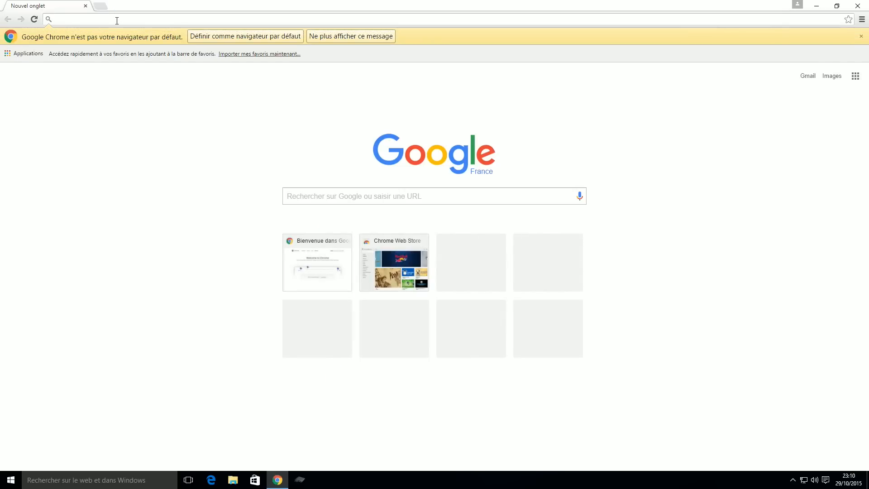
{"action": "type", "text": "ps3 "}
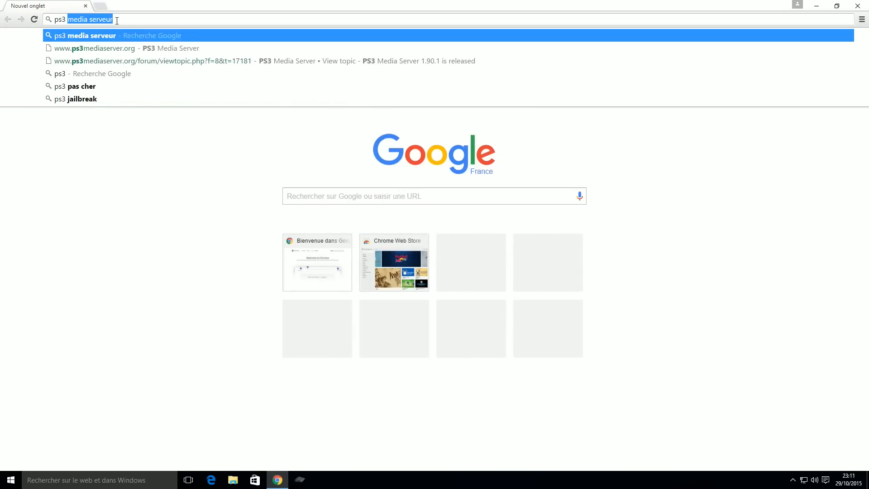
{"action": "type", "text": "media s"}
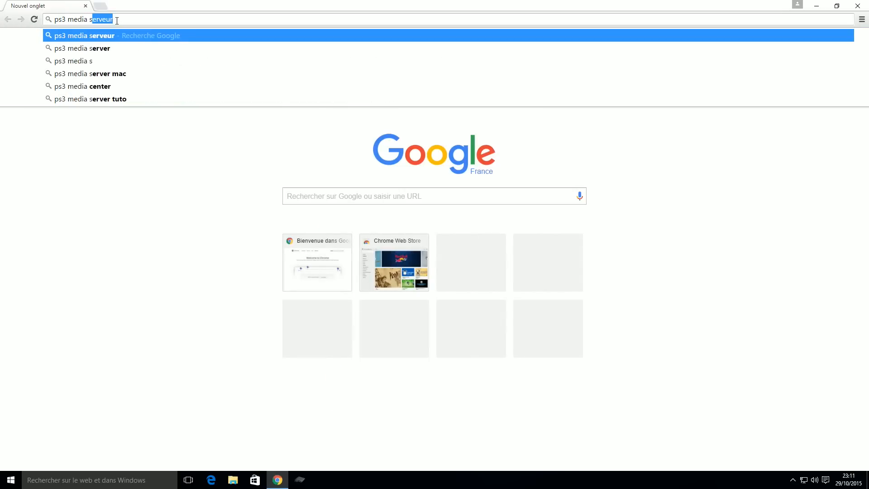
{"action": "type", "text": "erveur"}
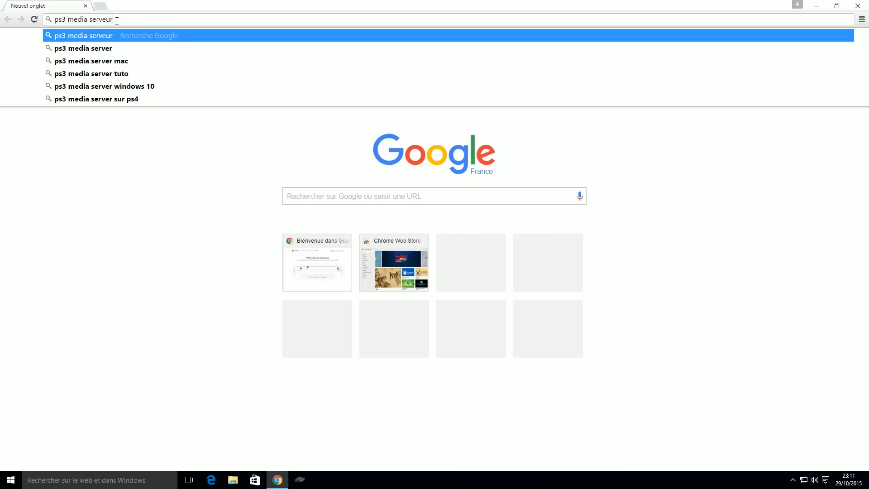
{"action": "key", "text": "BackSpace"}
{"action": "key", "text": "BackSpace"}
{"action": "type", "text": "r"}
{"action": "key", "text": "Return"}
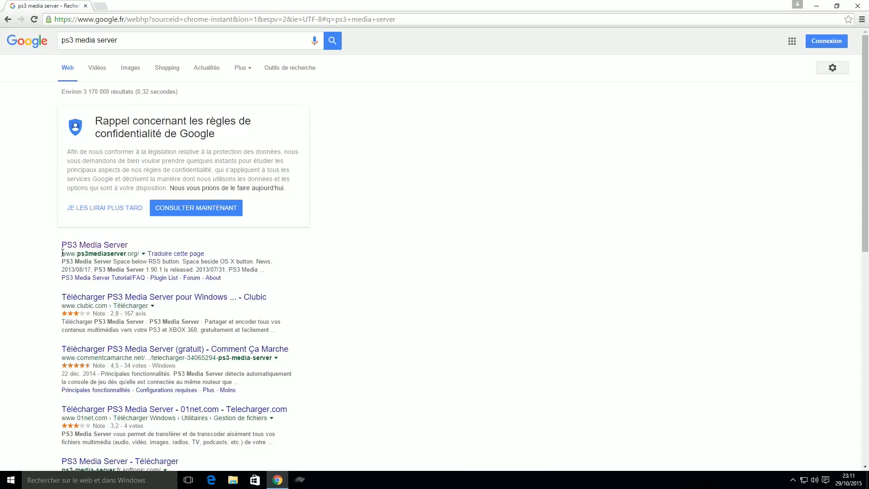
Step: View the PS3 Media Server 1.90.1 release announcement on the ps3mediaserver.org site, and close the browser
{"action": "left_click_drag", "start_coordinate": [61, 254], "coordinate": [138, 254]}
{"action": "left_click", "coordinate": [105, 247]}
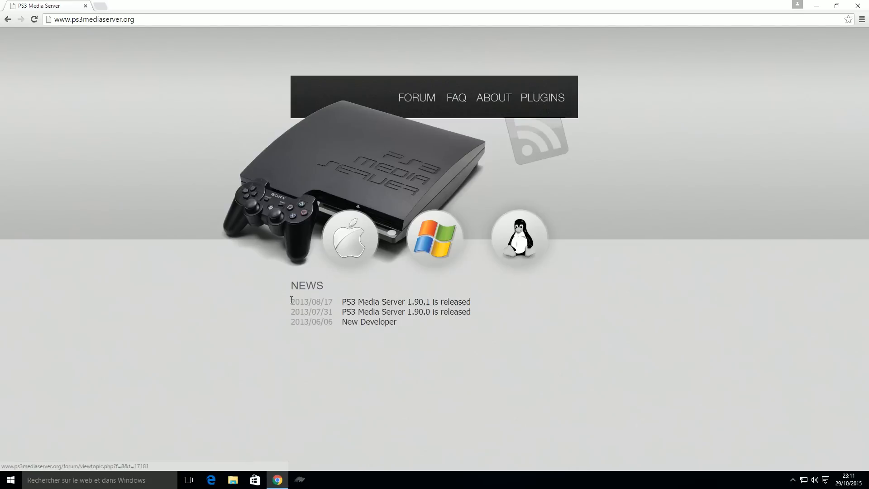
{"action": "left_click_drag", "start_coordinate": [291, 299], "coordinate": [334, 301]}
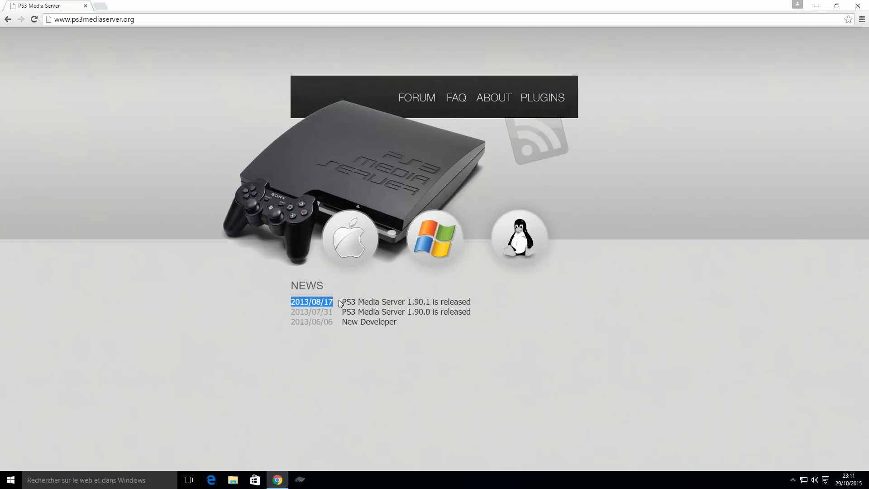
{"action": "left_click", "coordinate": [385, 305]}
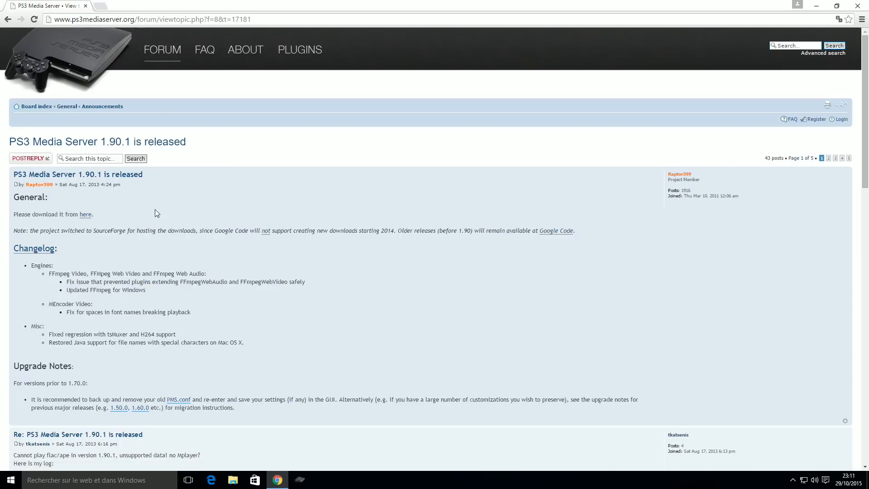
{"action": "left_click", "coordinate": [855, 6]}
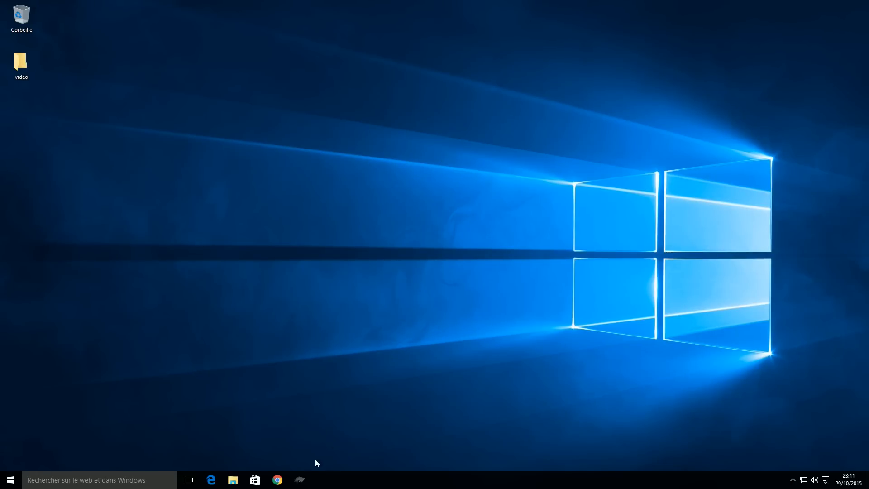
Step: Launch PS3 Media Server and add the desktop folder "vidéo" to the shared folders
{"action": "left_click", "coordinate": [299, 481]}
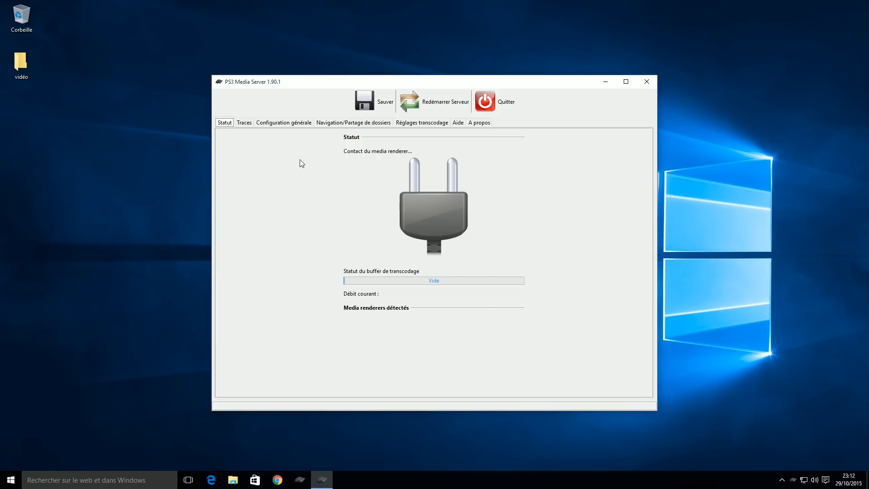
{"action": "left_click", "coordinate": [329, 126]}
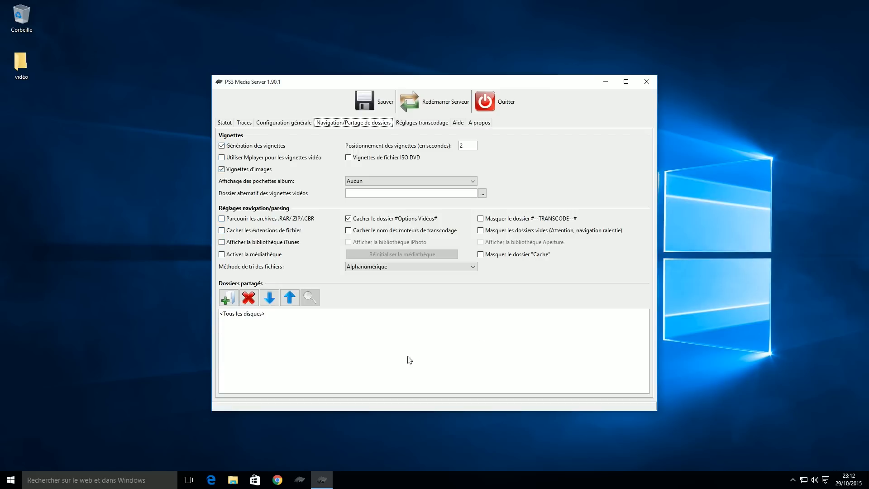
{"action": "left_click", "coordinate": [230, 300]}
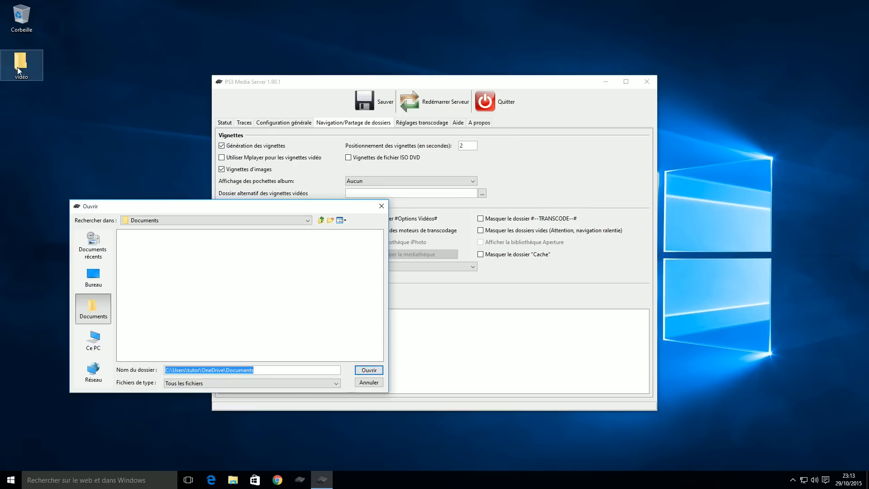
{"action": "left_click", "coordinate": [93, 276]}
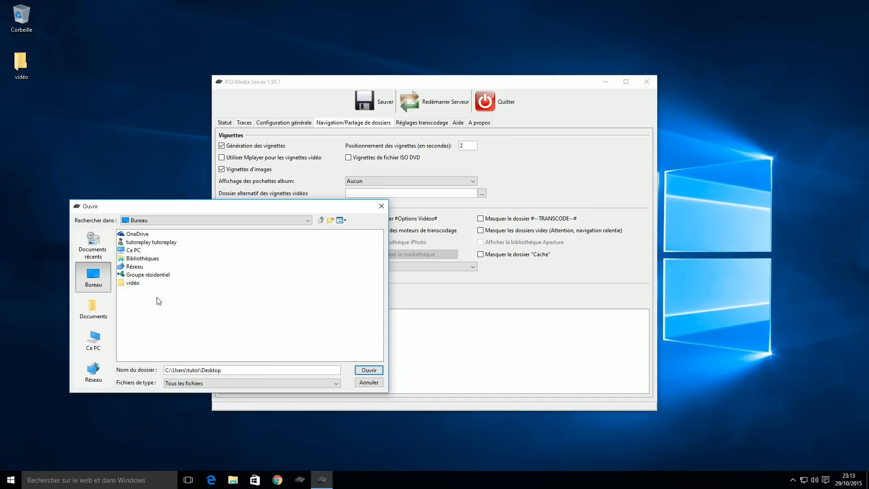
{"action": "left_click", "coordinate": [133, 283]}
{"action": "left_click", "coordinate": [368, 370]}
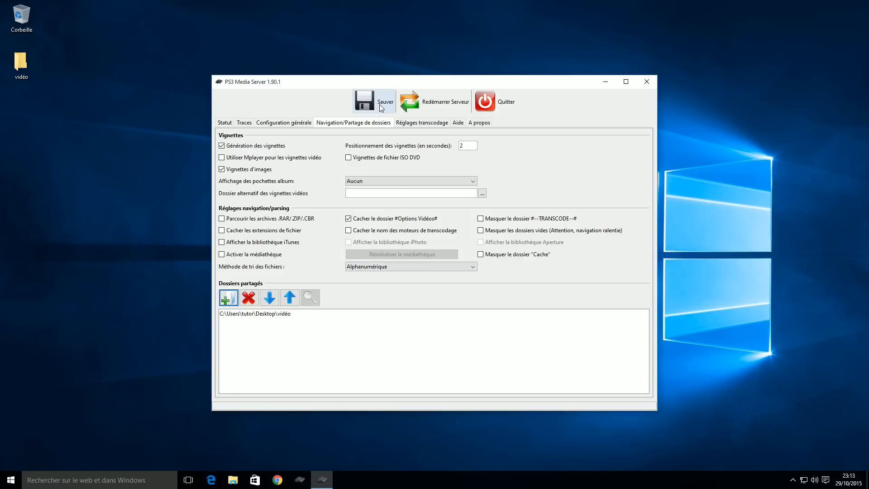
Step: Restart the media server and enable the option Parcourir les archives .RAR/.ZIP/.CBR
{"action": "left_click", "coordinate": [444, 108]}
{"action": "left_click", "coordinate": [222, 220]}
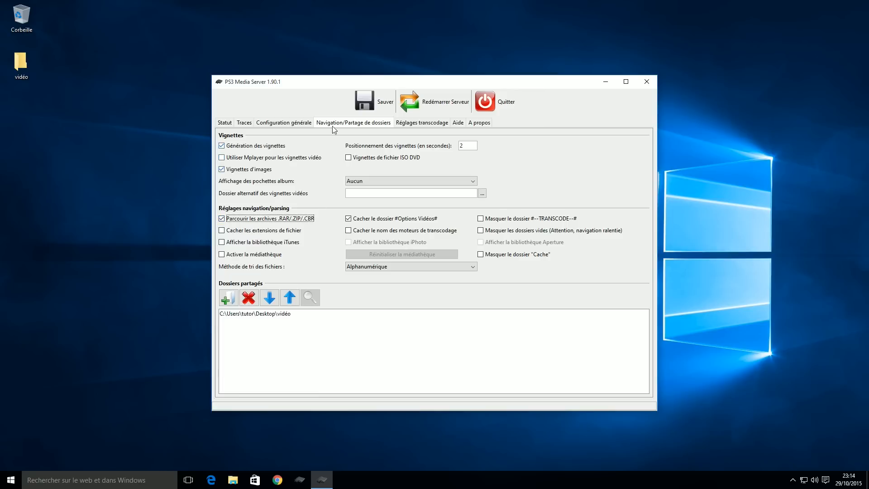
{"action": "left_click_drag", "start_coordinate": [318, 82], "coordinate": [298, 80]}
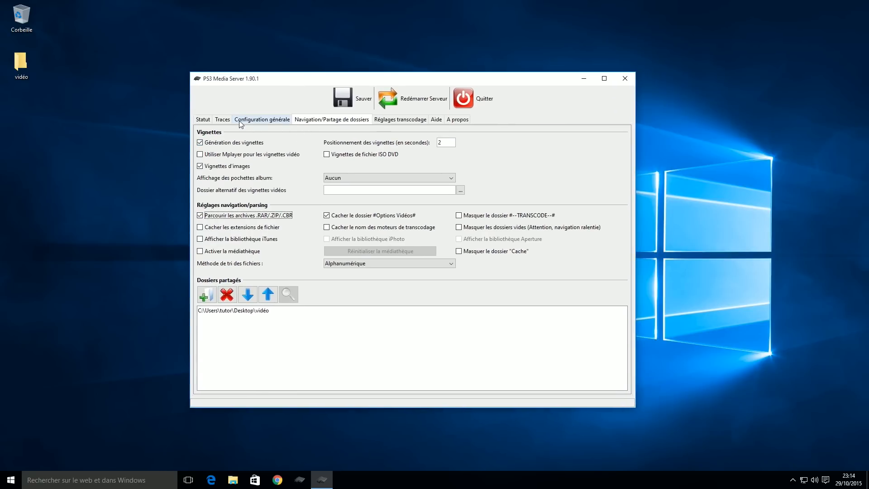
Step: Enable the option Démarrer en mode réduit in the general configuration and disable it again
{"action": "left_click", "coordinate": [274, 120]}
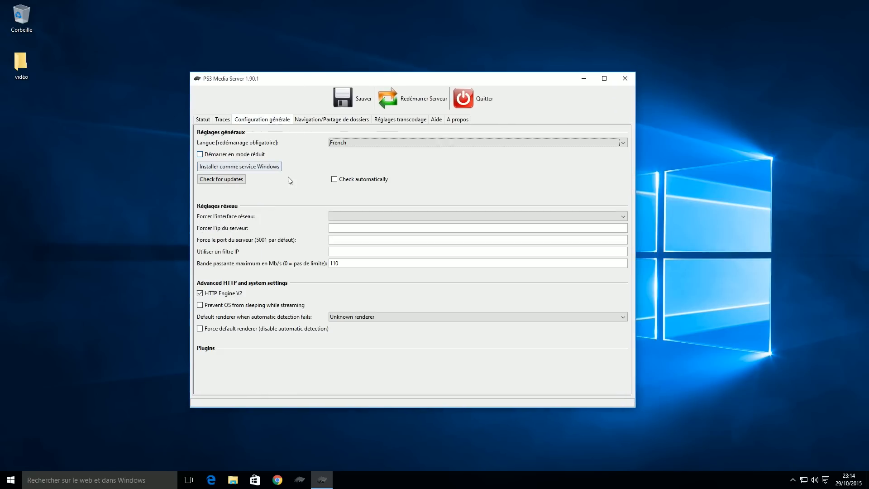
{"action": "left_click", "coordinate": [200, 156]}
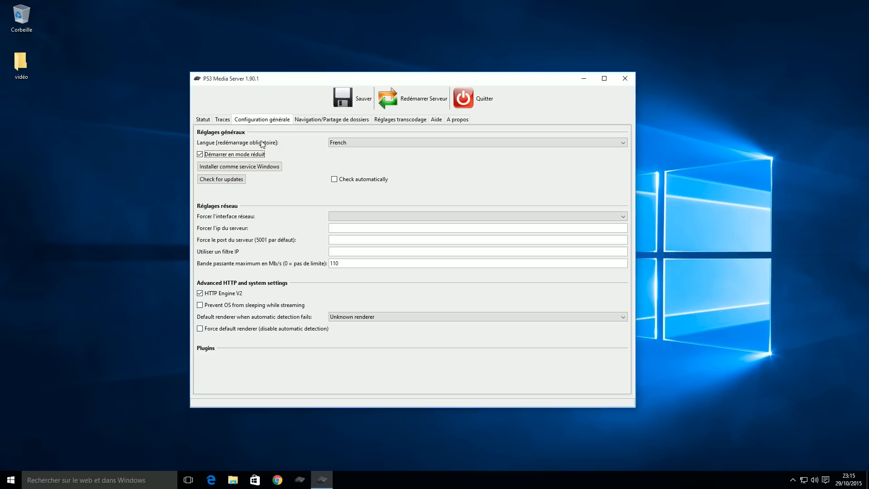
{"action": "mouse_move", "coordinate": [260, 82]}
{"action": "left_mouse_down"}
{"action": "mouse_move", "coordinate": [298, 76]}
{"action": "mouse_move", "coordinate": [248, 97]}
{"action": "mouse_move", "coordinate": [263, 93]}
{"action": "left_mouse_up"}
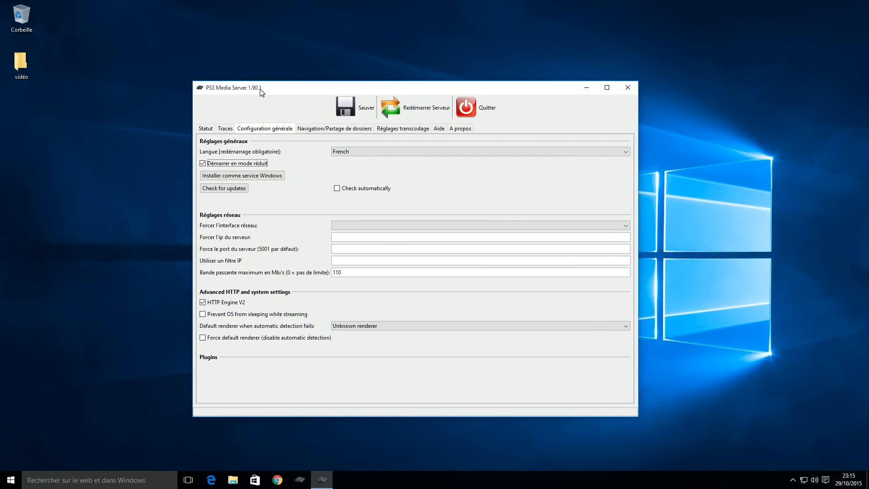
{"action": "left_click", "coordinate": [204, 166]}
{"action": "mouse_move", "coordinate": [255, 93]}
{"action": "left_mouse_down"}
{"action": "mouse_move", "coordinate": [267, 93]}
{"action": "mouse_move", "coordinate": [252, 102]}
{"action": "left_mouse_up"}
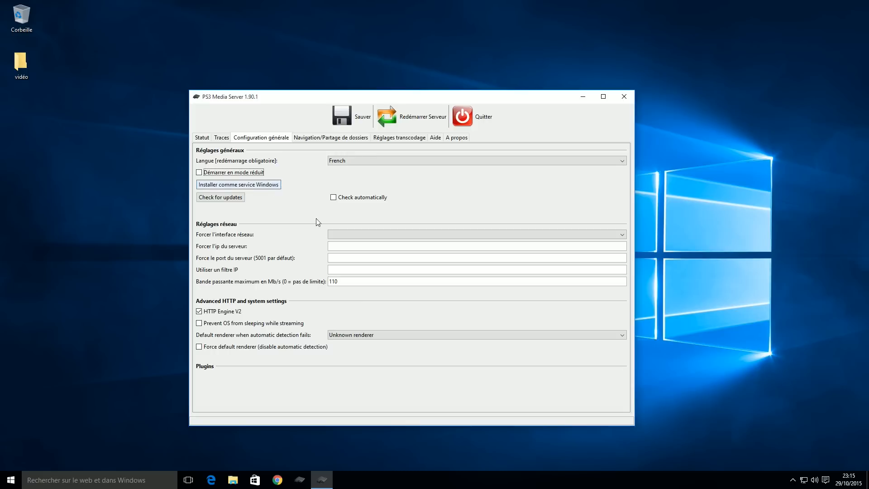
Step: Review the folder-sharing, general configuration and transcoding settings of the media server
{"action": "left_click", "coordinate": [314, 140]}
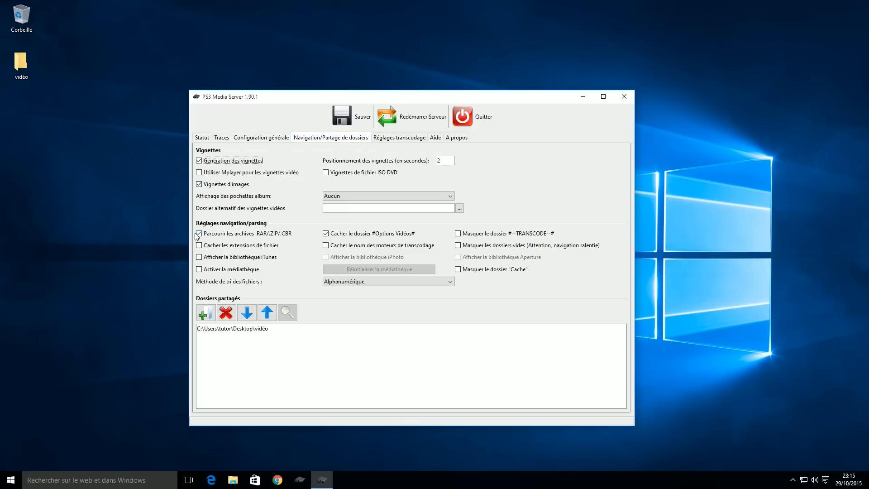
{"action": "left_click", "coordinate": [266, 138]}
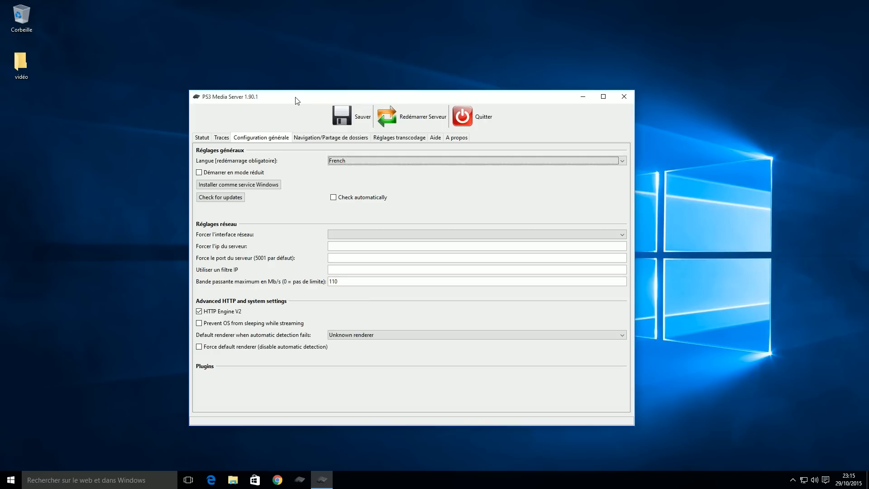
{"action": "left_click_drag", "start_coordinate": [295, 98], "coordinate": [305, 92]}
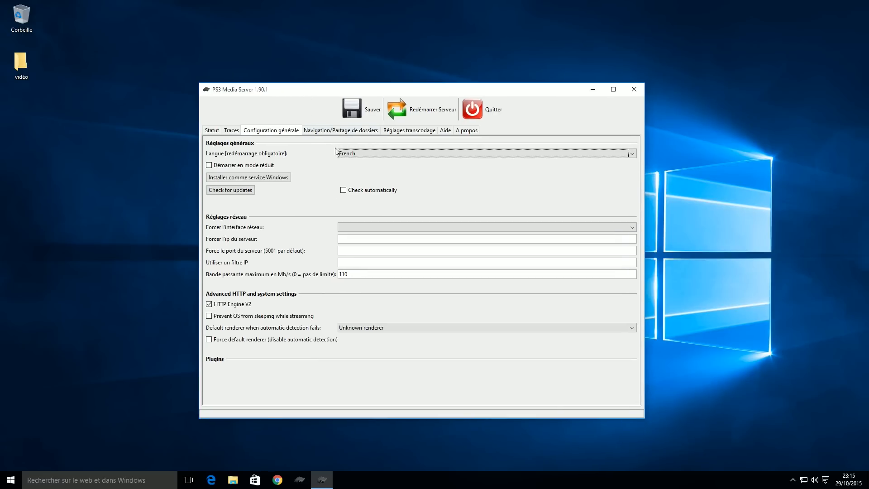
{"action": "left_click", "coordinate": [417, 134]}
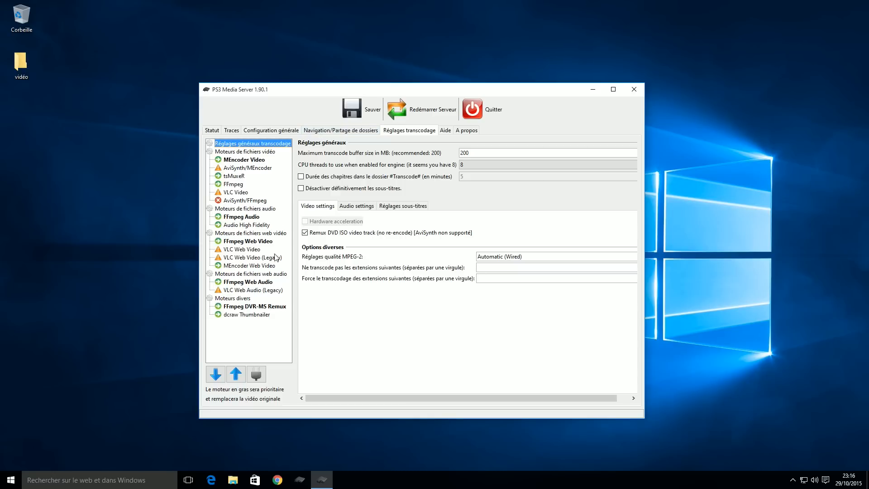
{"action": "left_click", "coordinate": [281, 132]}
{"action": "left_click", "coordinate": [322, 132]}
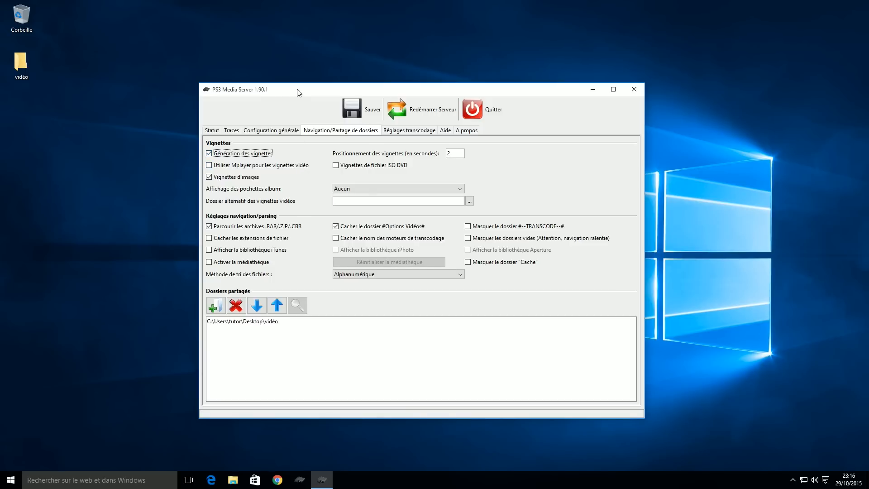
{"action": "left_click_drag", "start_coordinate": [299, 93], "coordinate": [262, 93]}
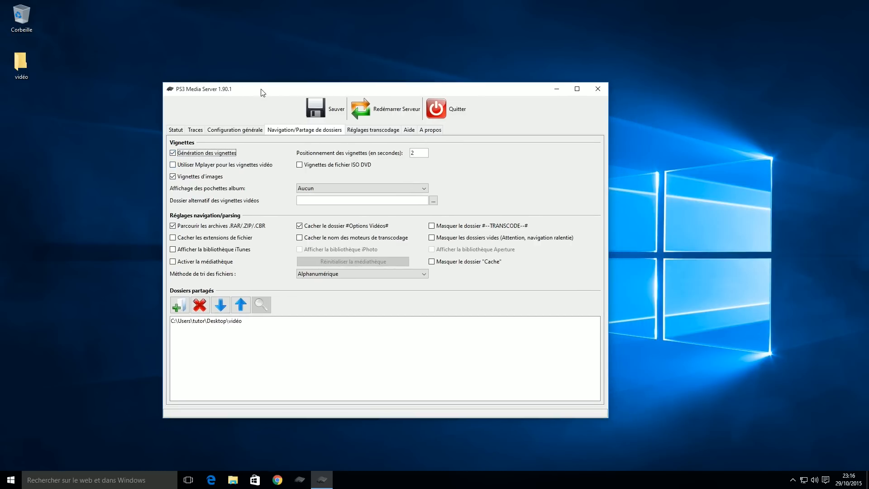